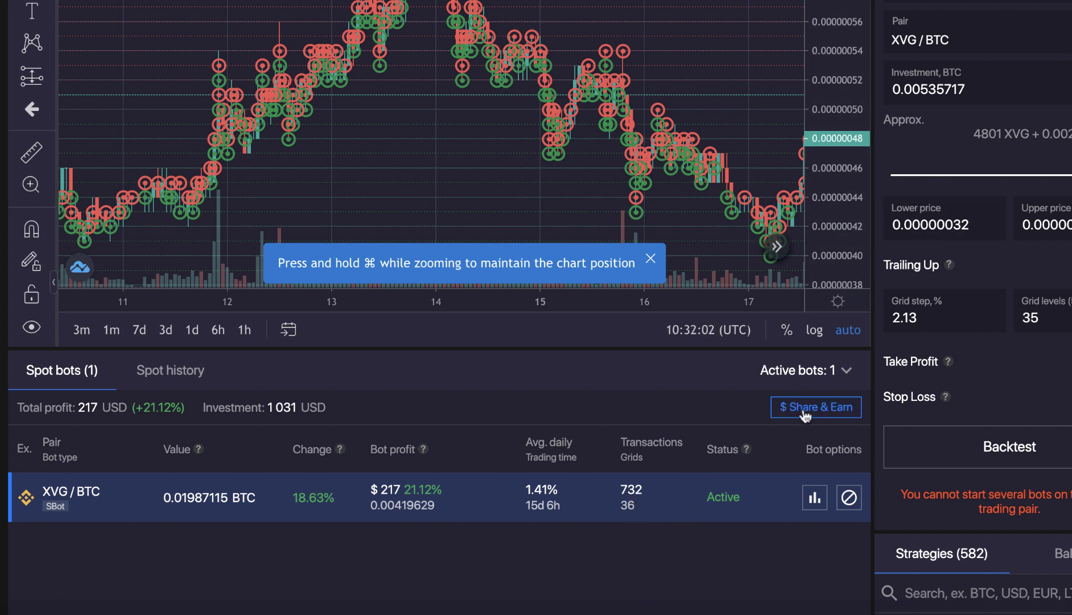
scroll(758, 404, up, 1)
scroll(753, 409, up, 2)
scroll(753, 407, up, 2)
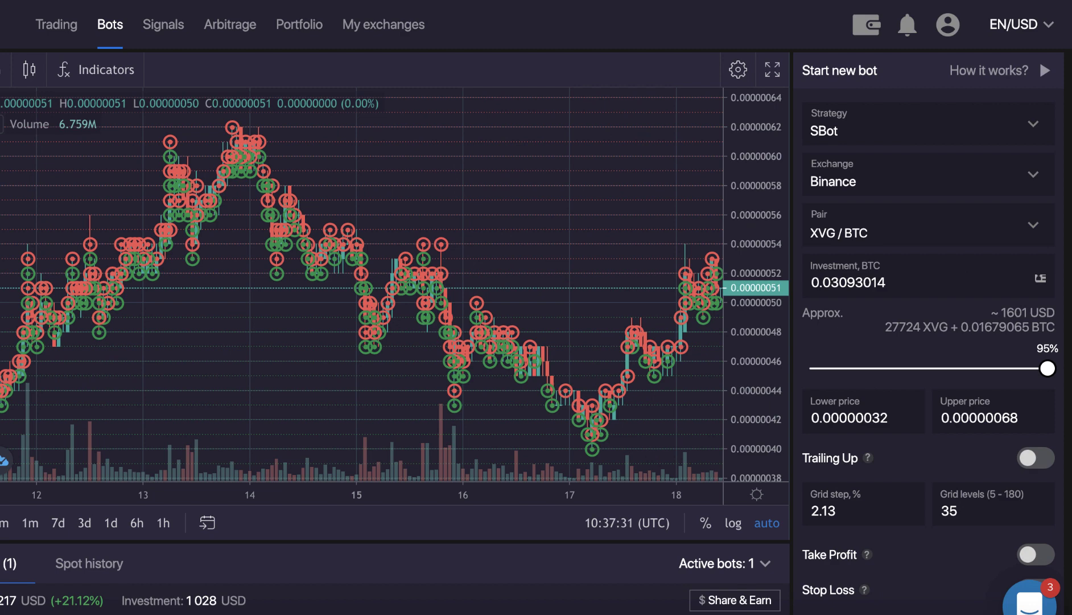
scroll(917, 168, down, 1)
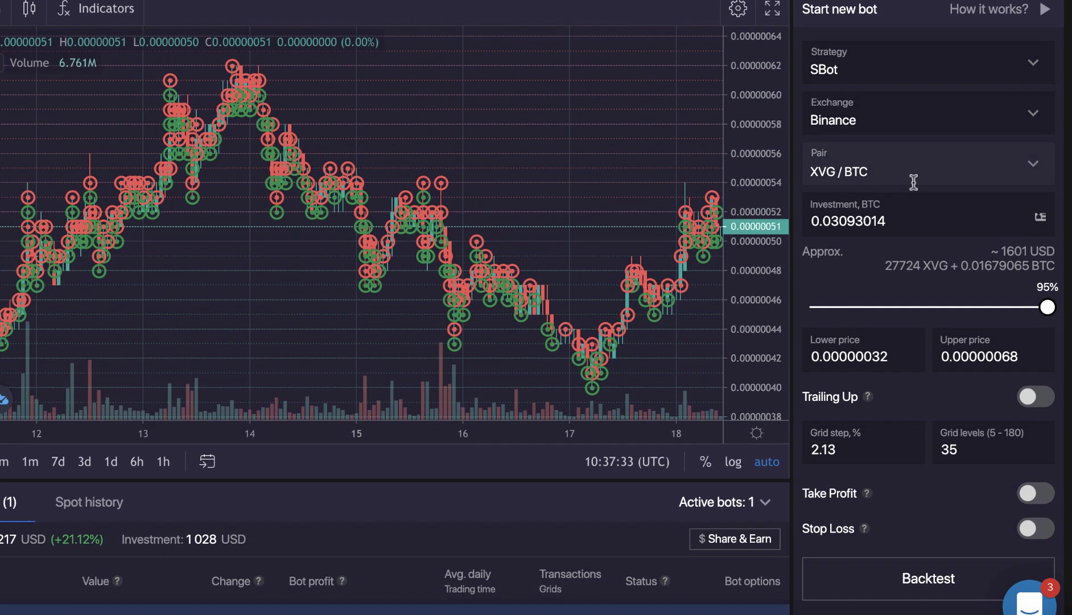
scroll(915, 177, down, 2)
scroll(913, 181, down, 2)
scroll(913, 182, down, 1)
scroll(914, 182, down, 3)
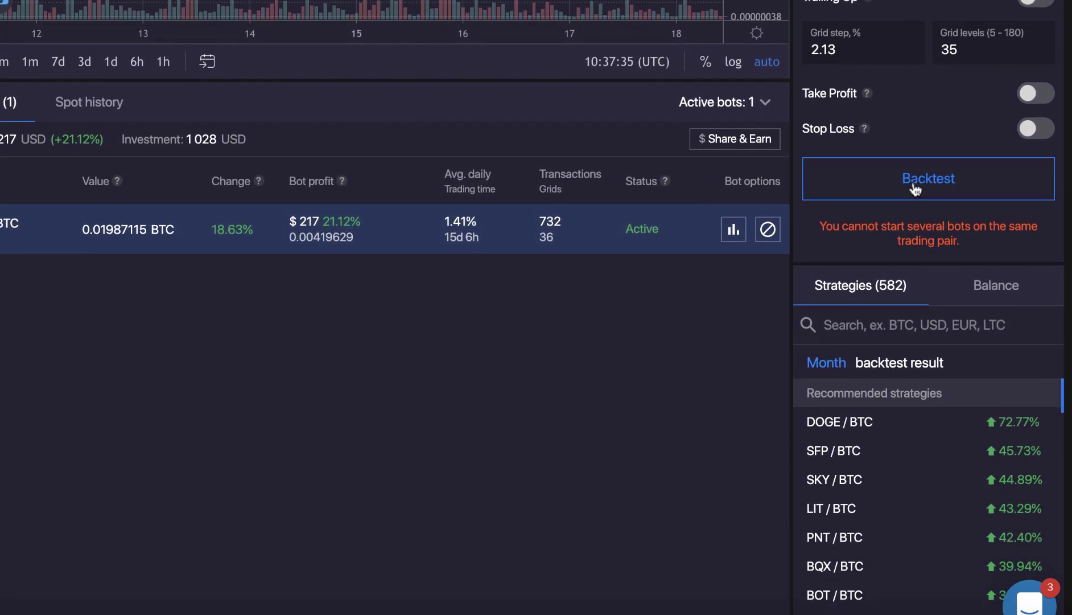
scroll(913, 181, down, 1)
scroll(913, 182, down, 2)
scroll(913, 182, down, 1)
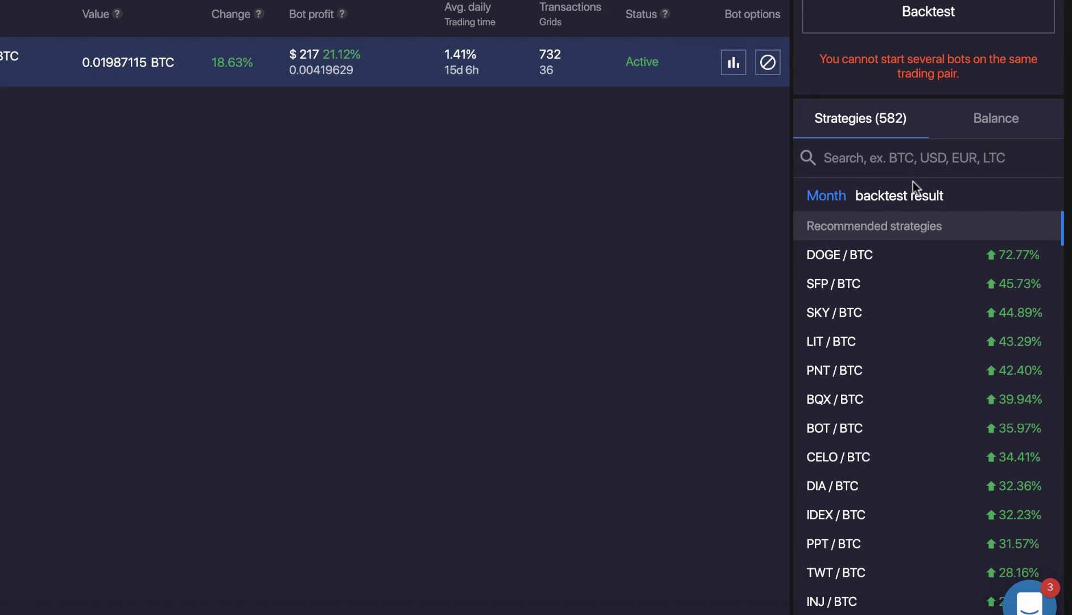
scroll(914, 182, up, 1)
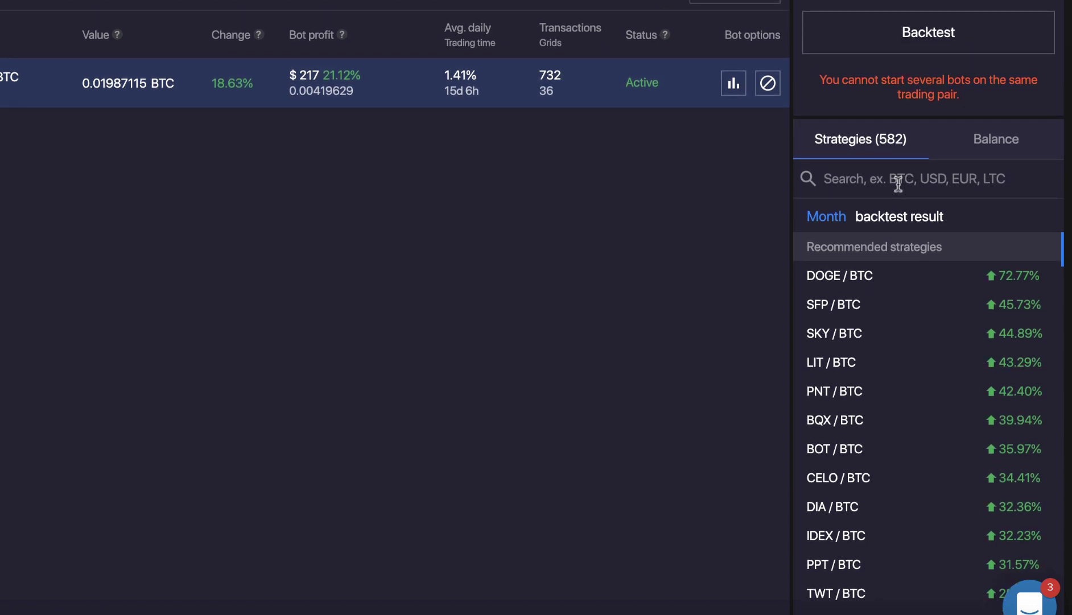
Search the recommended strategies for BTC pairs
click(898, 184)
text(btc)
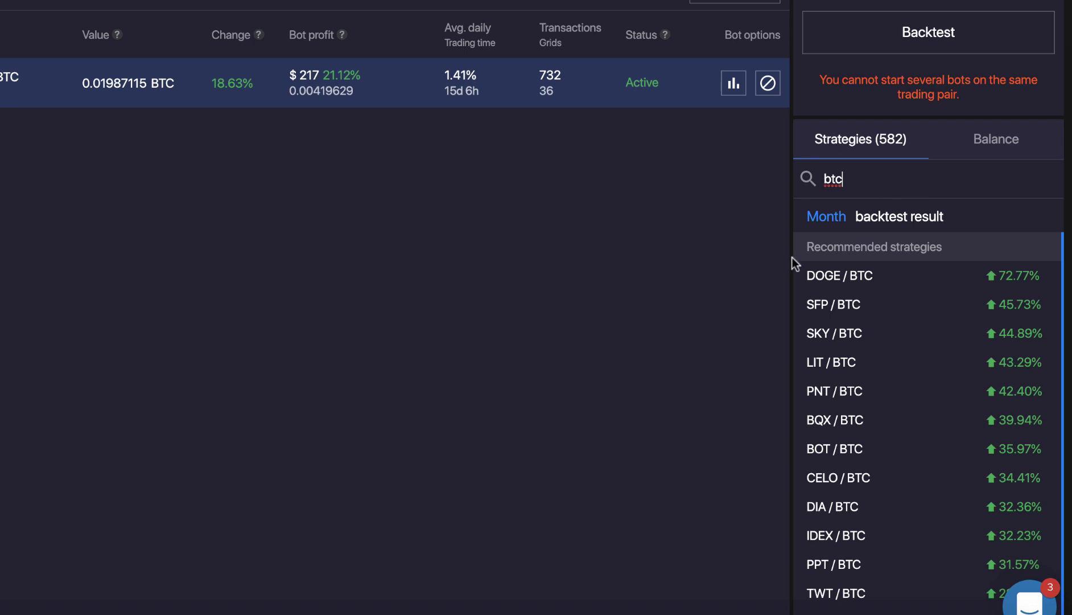
scroll(846, 360, down, 1)
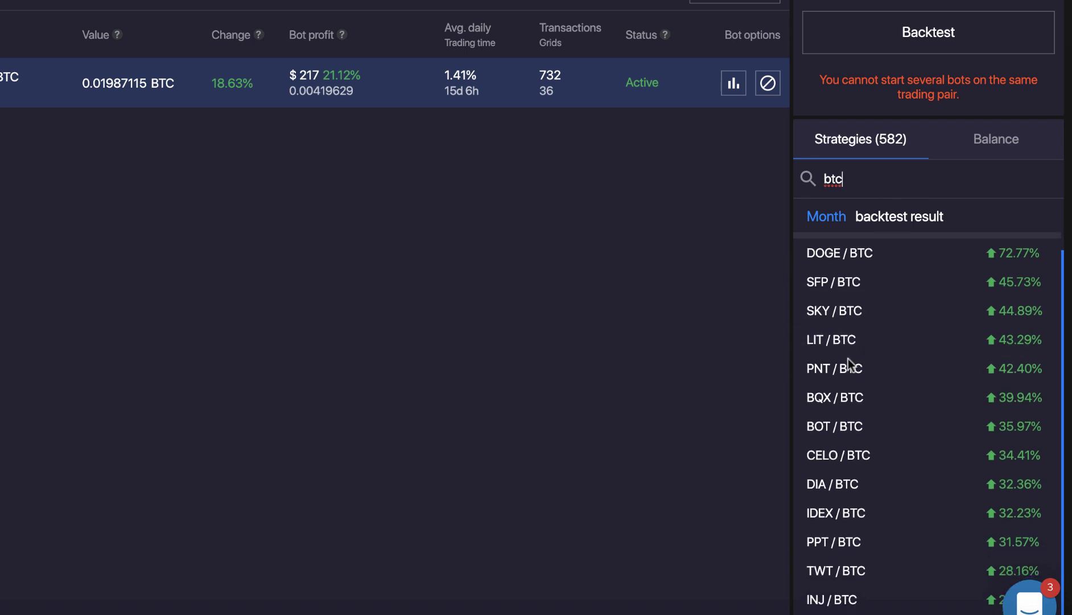
scroll(848, 358, up, 1)
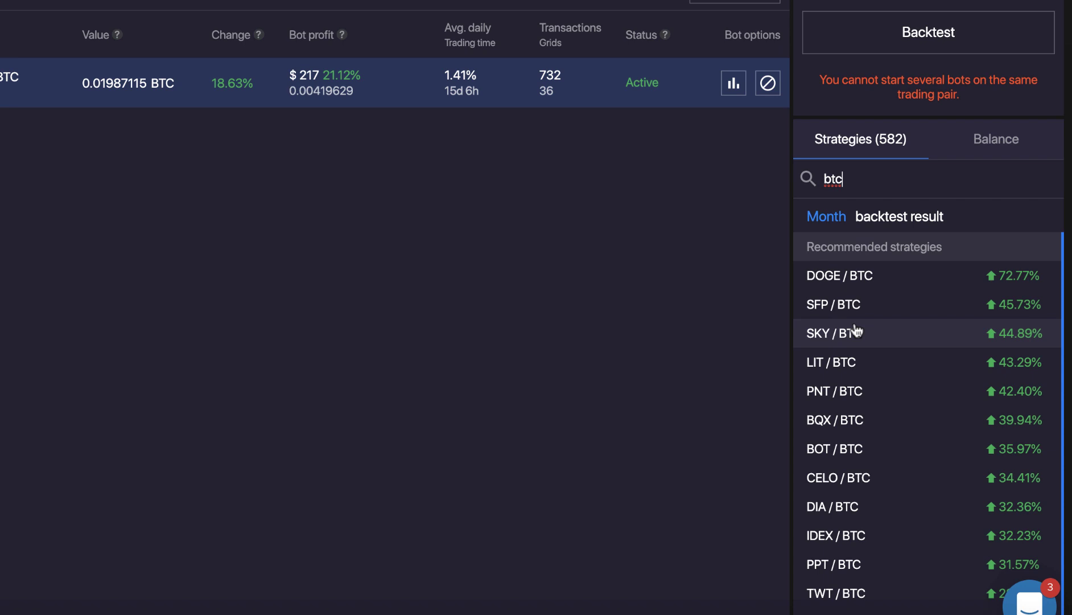
scroll(856, 347, down, 1)
scroll(856, 348, down, 1)
scroll(856, 348, down, 1)
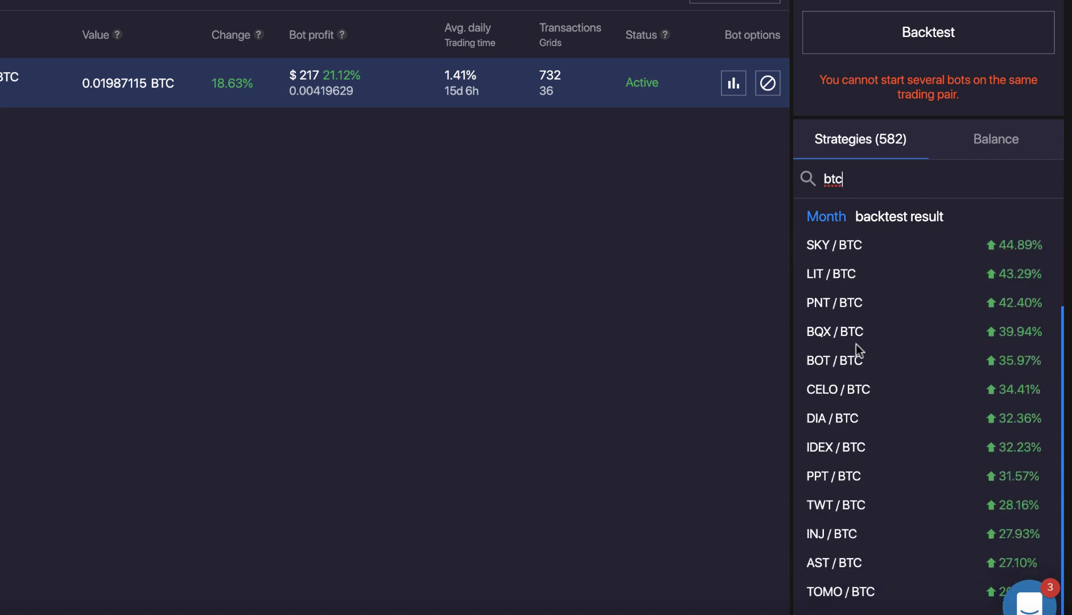
scroll(846, 394, down, 2)
scroll(843, 418, down, 1)
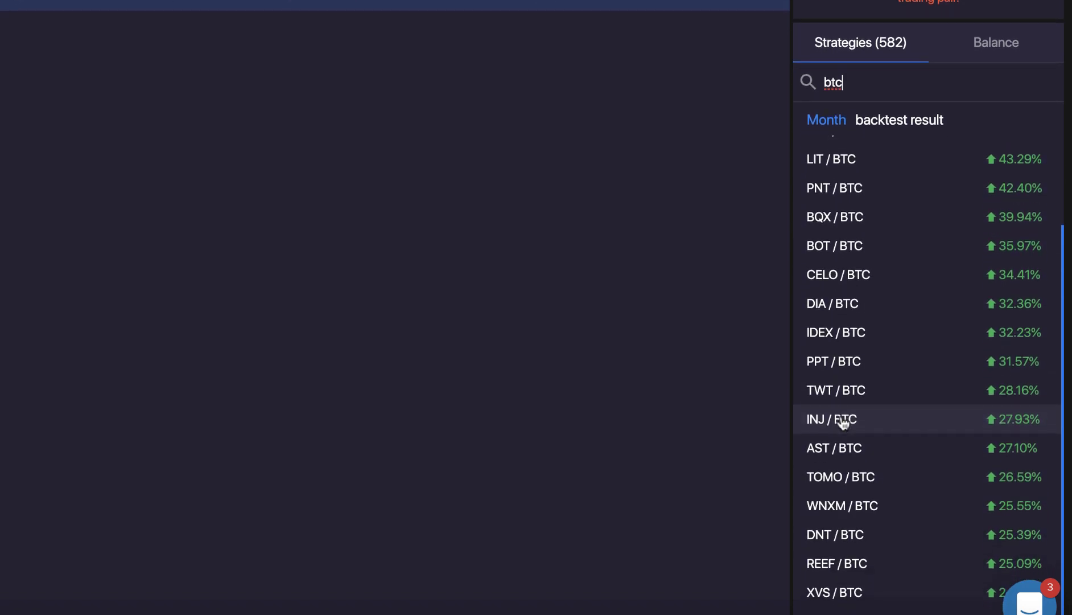
scroll(842, 423, down, 1)
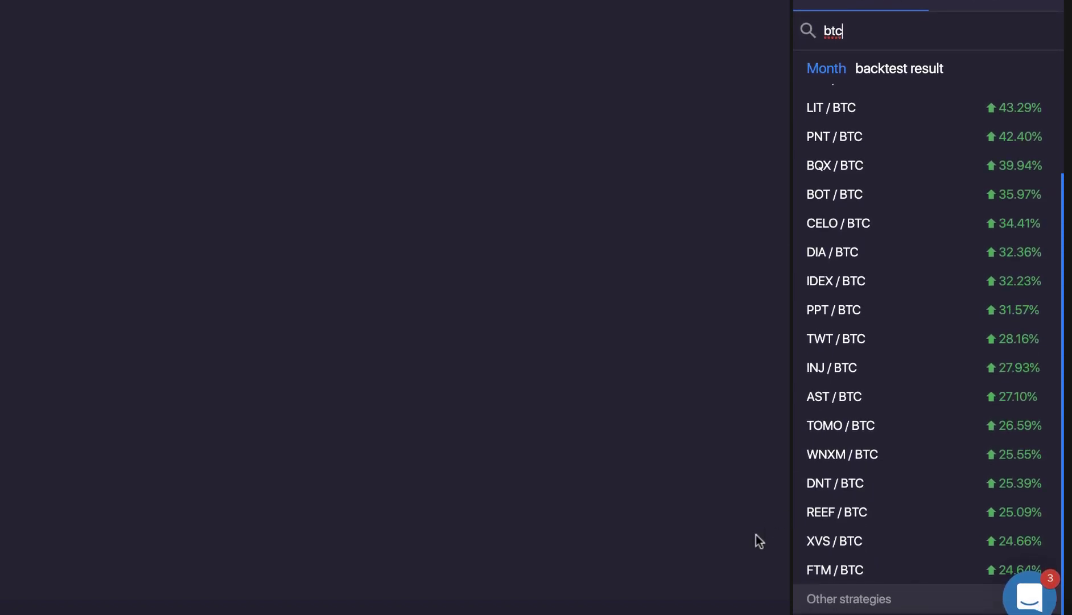
Load the DOT/BTC strategy and drag its range to 0.00040525–0.00063843, keeping investment at 95%
click(836, 349)
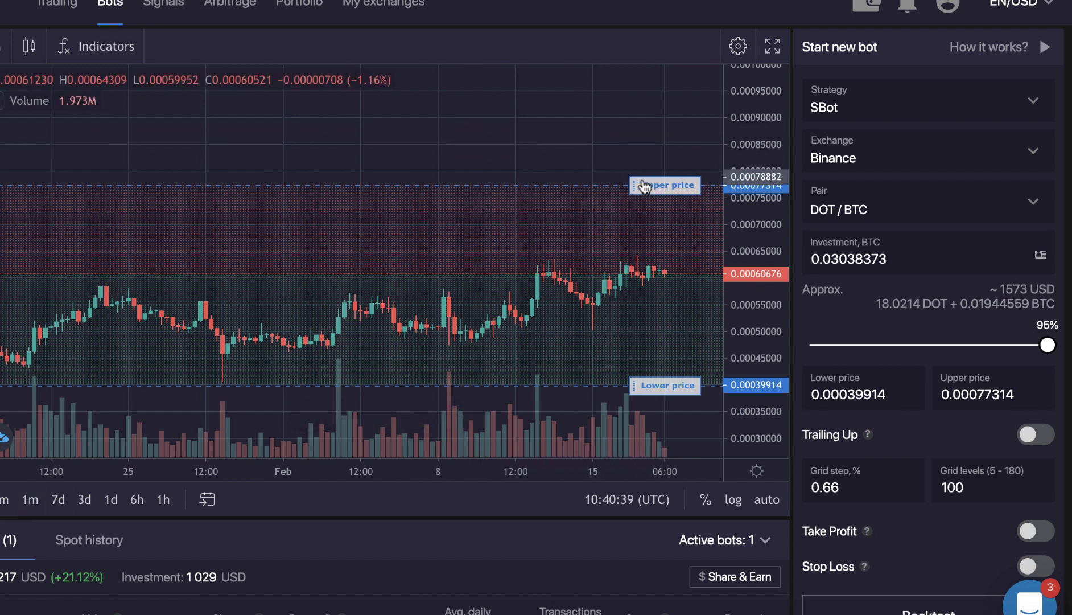
mouse_move(652, 186)
mouse_down()
mouse_move(650, 244)
mouse_move(692, 249)
mouse_move(694, 259)
mouse_up()
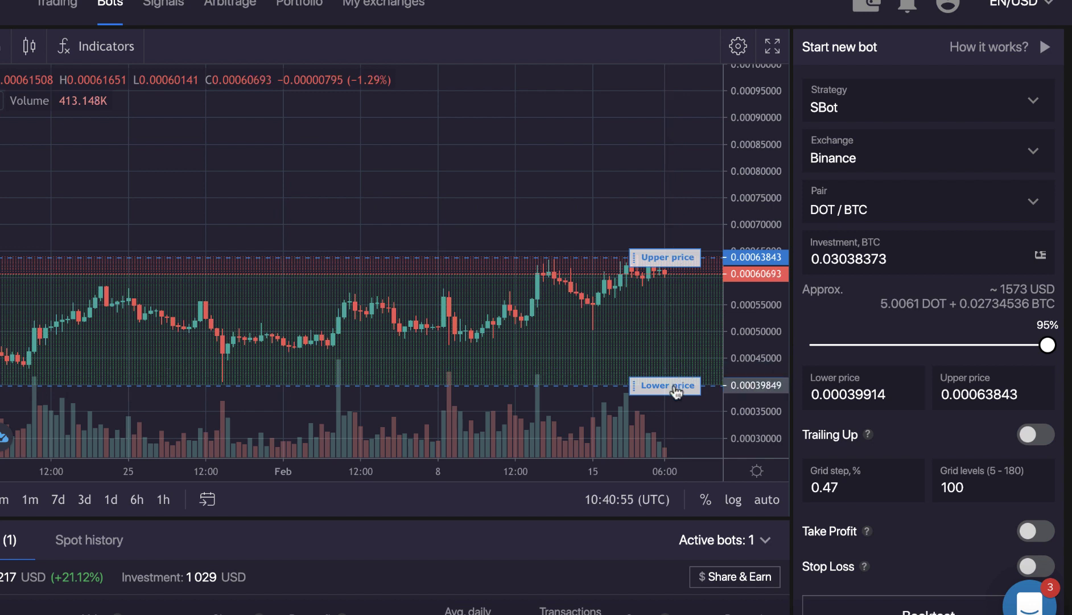
drag(676, 392, 678, 376)
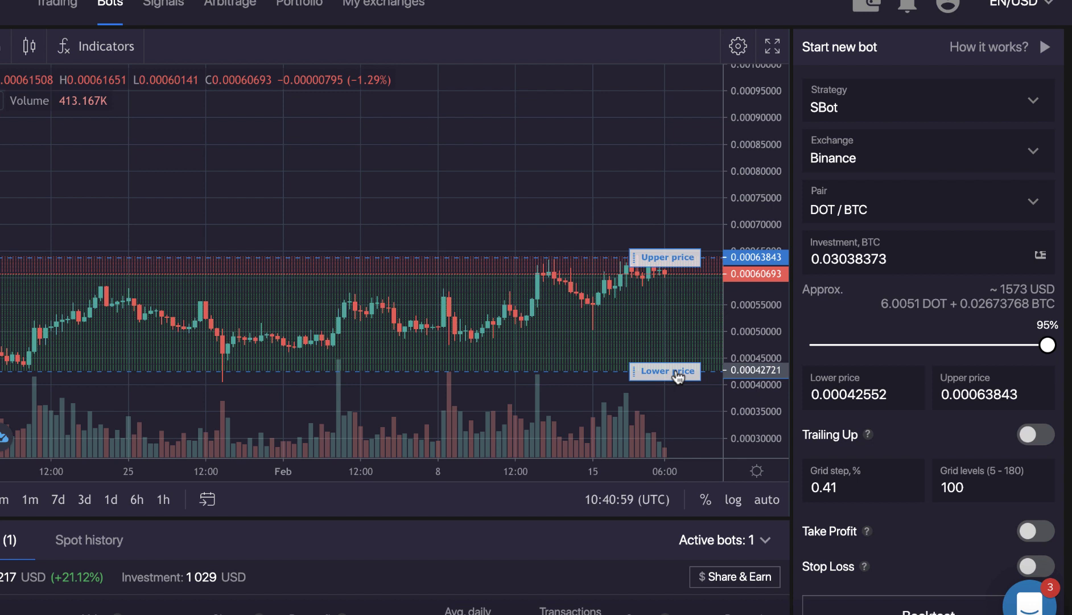
drag(677, 377, 672, 384)
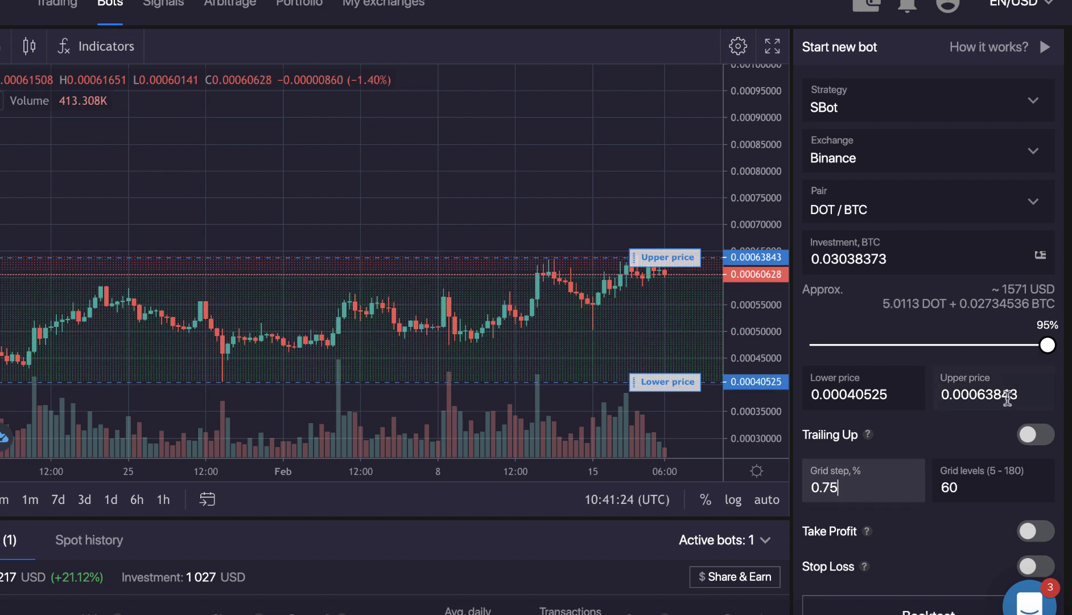
mouse_move(1048, 349)
mouse_down()
mouse_move(1025, 343)
mouse_move(1064, 343)
mouse_up()
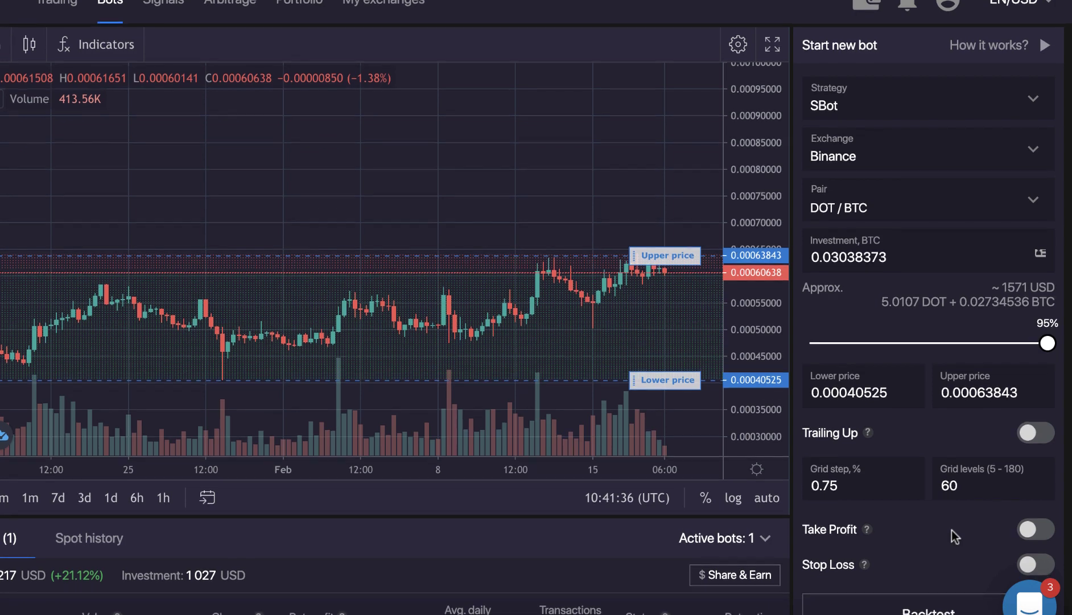
scroll(952, 536, down, 3)
scroll(951, 531, down, 1)
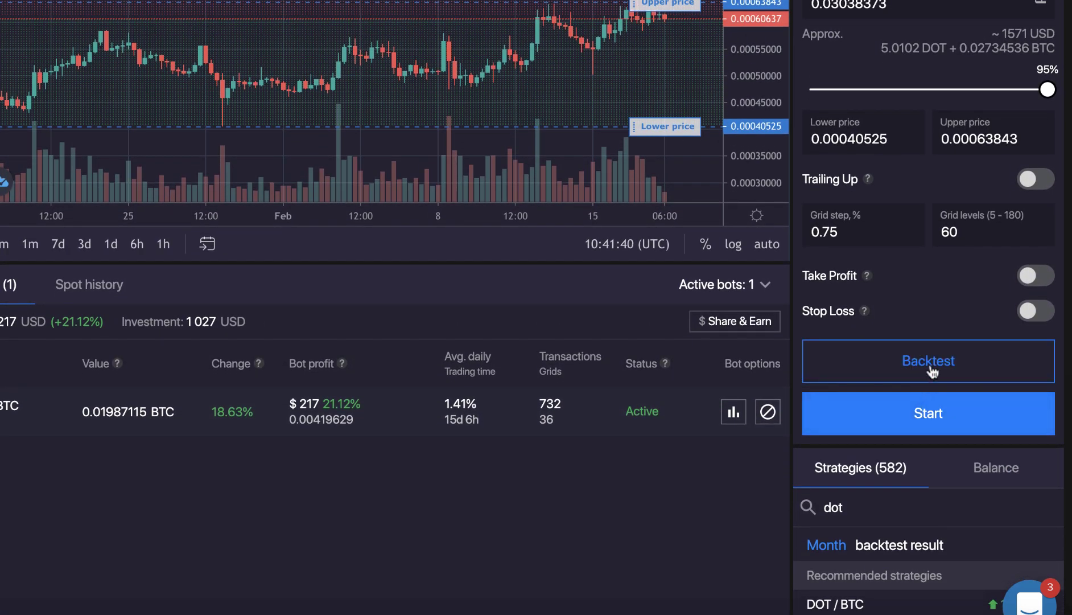
click(930, 364)
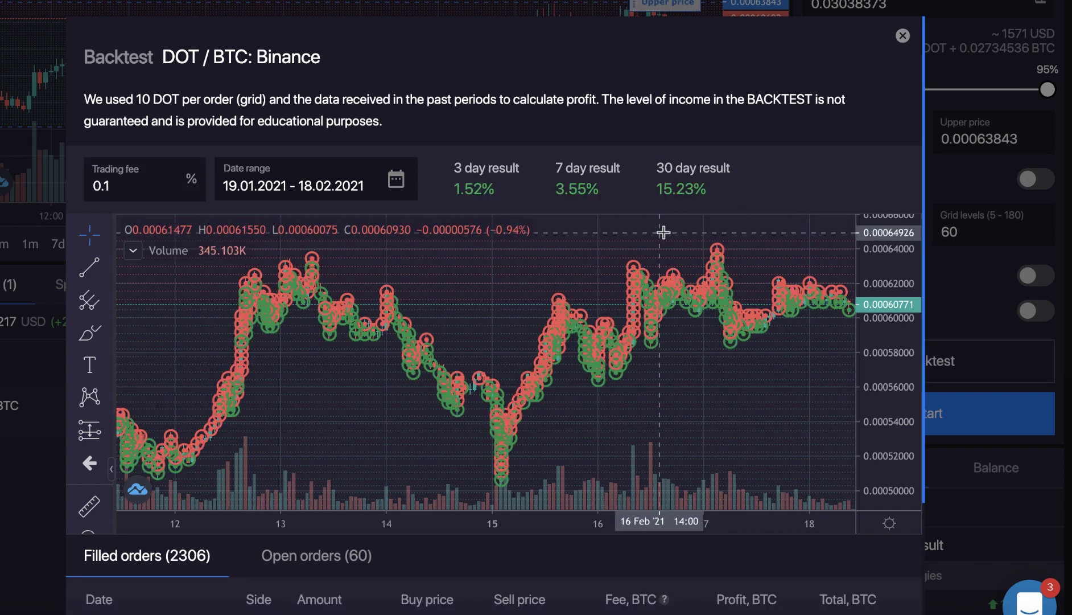
click(903, 37)
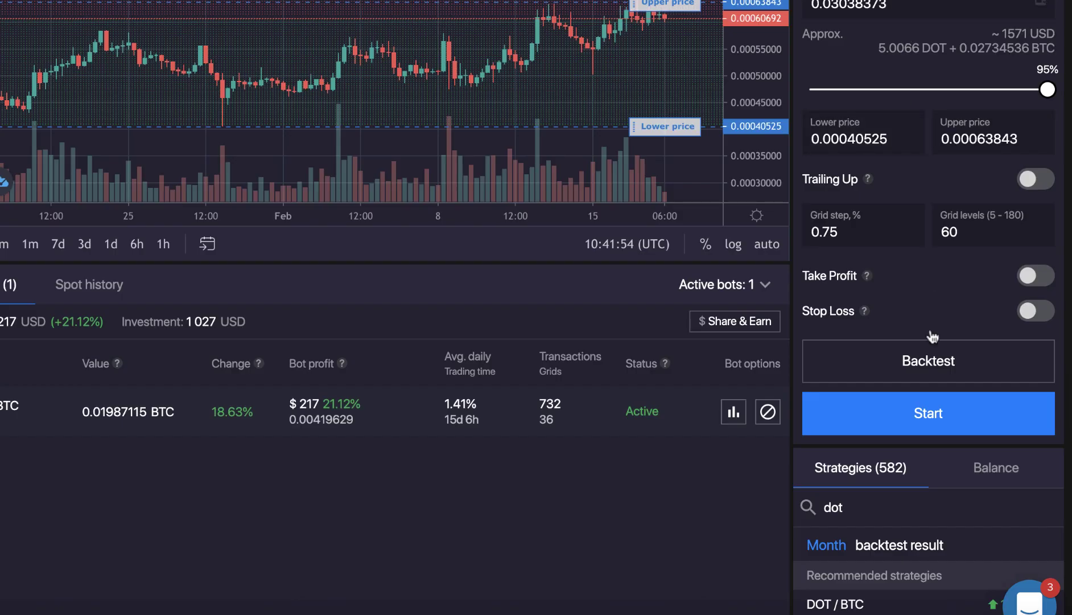
Start the DOT/BTC bot, confirming the purchase of 5.1 DOT at market price
click(921, 415)
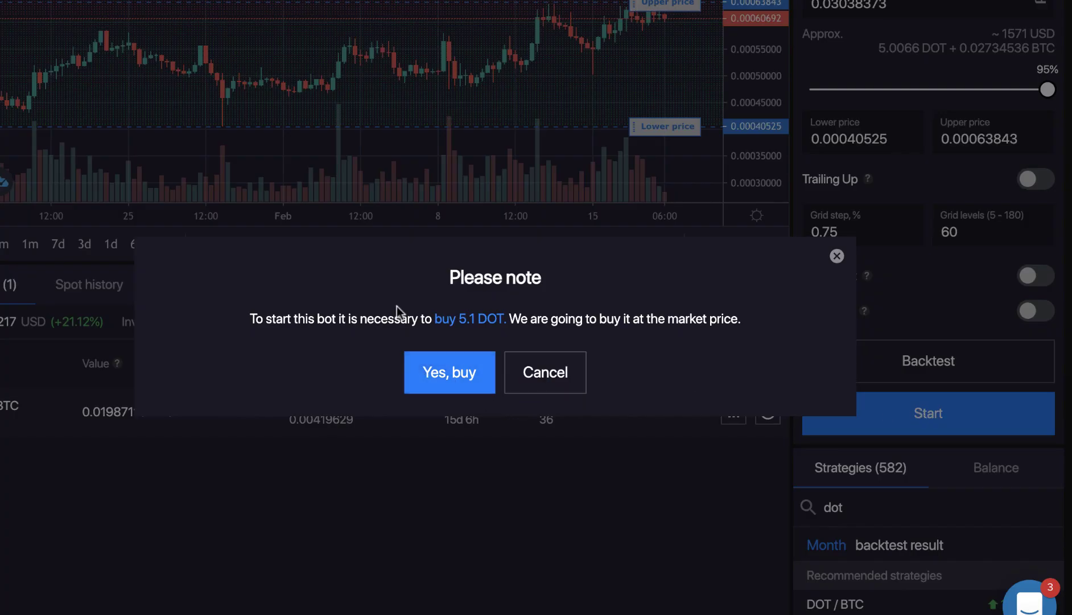
click(468, 375)
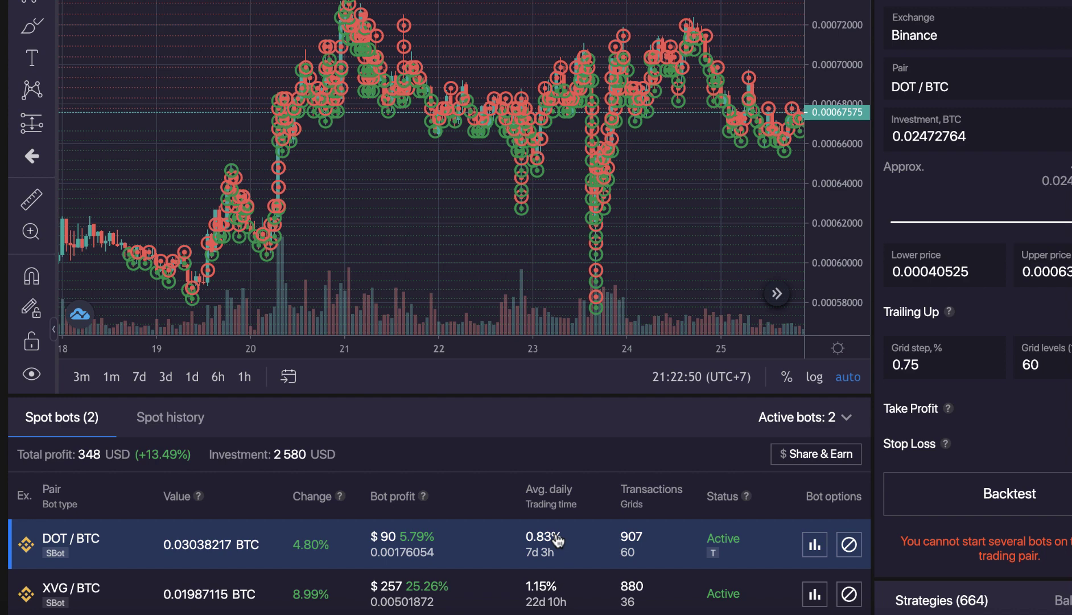
scroll(548, 414, up, 1)
scroll(549, 416, up, 1)
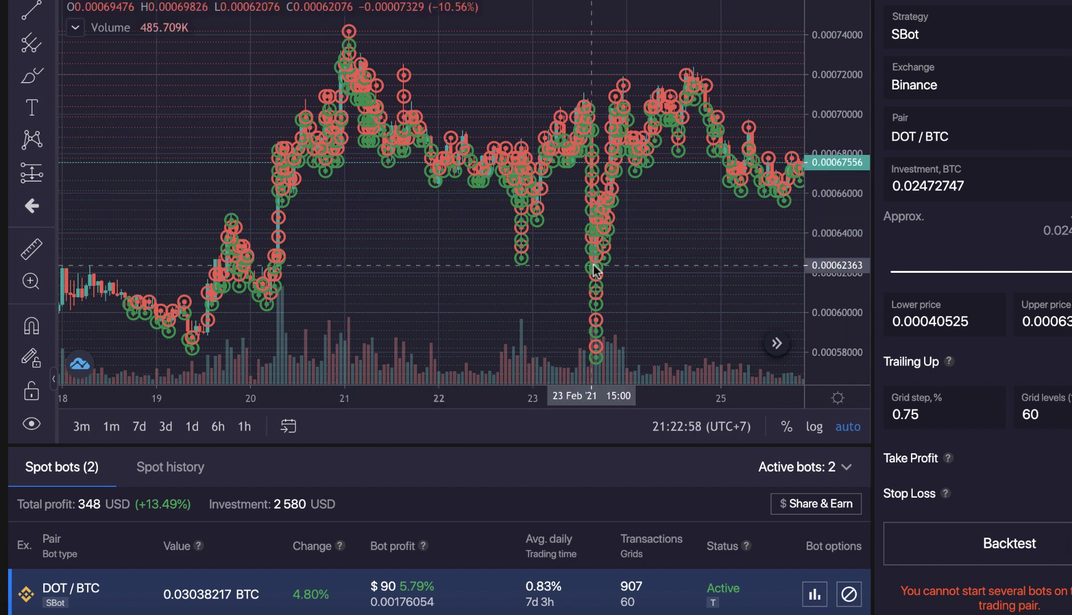
mouse_move(520, 251)
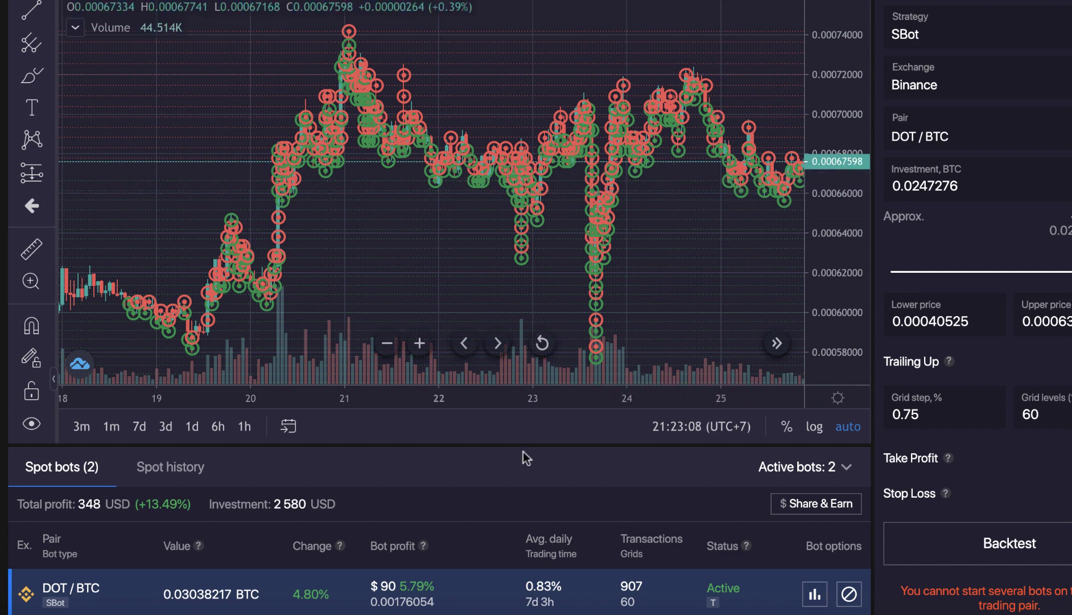
scroll(503, 486, down, 2)
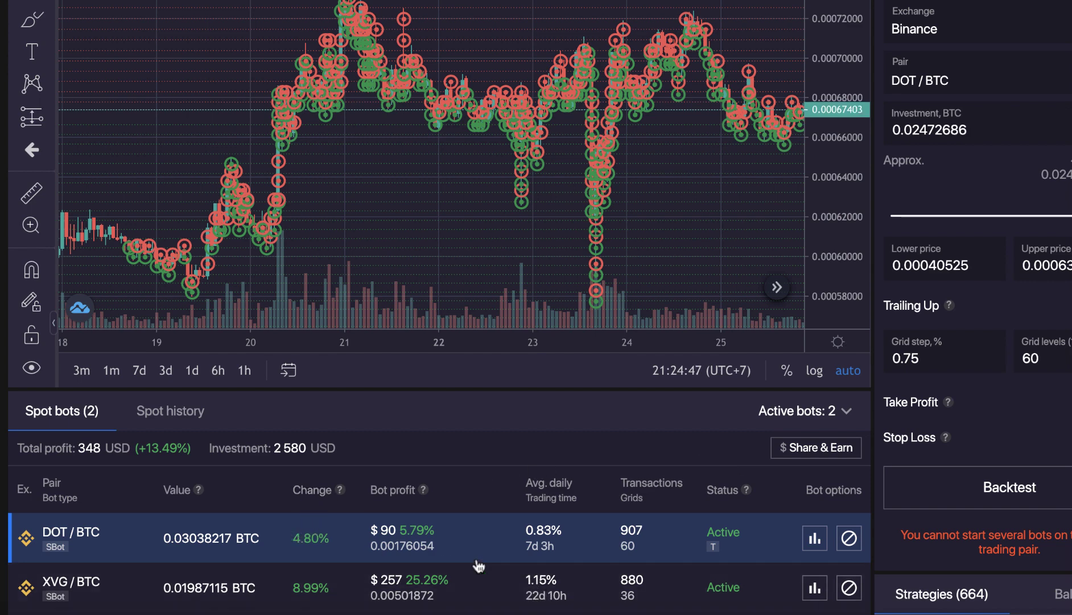
Select the XVG/BTC row in the Spot bots table to show its chart and settings
click(90, 597)
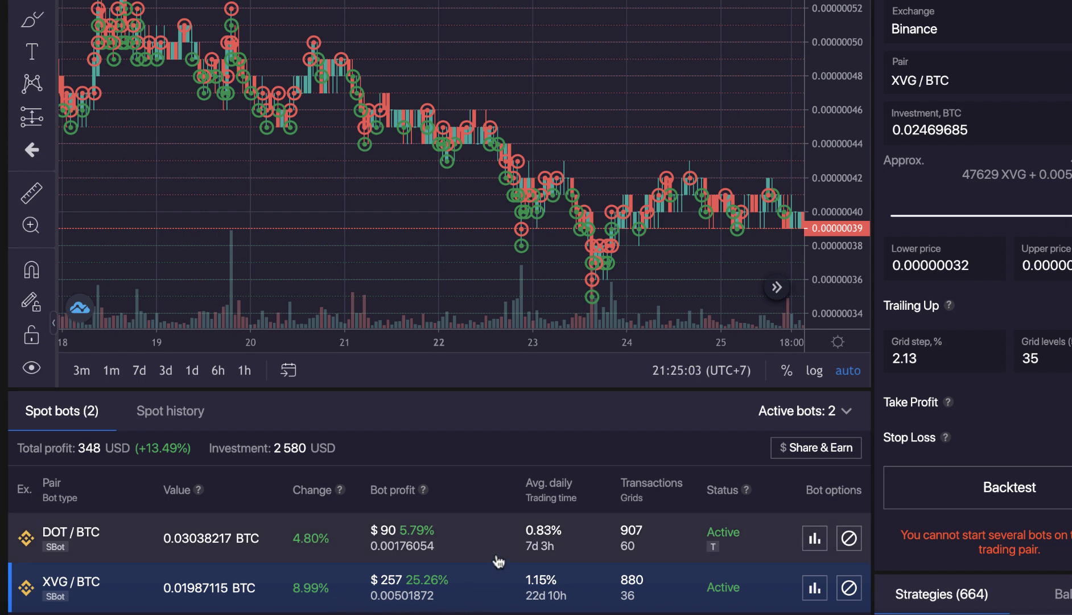
scroll(476, 209, up, 1)
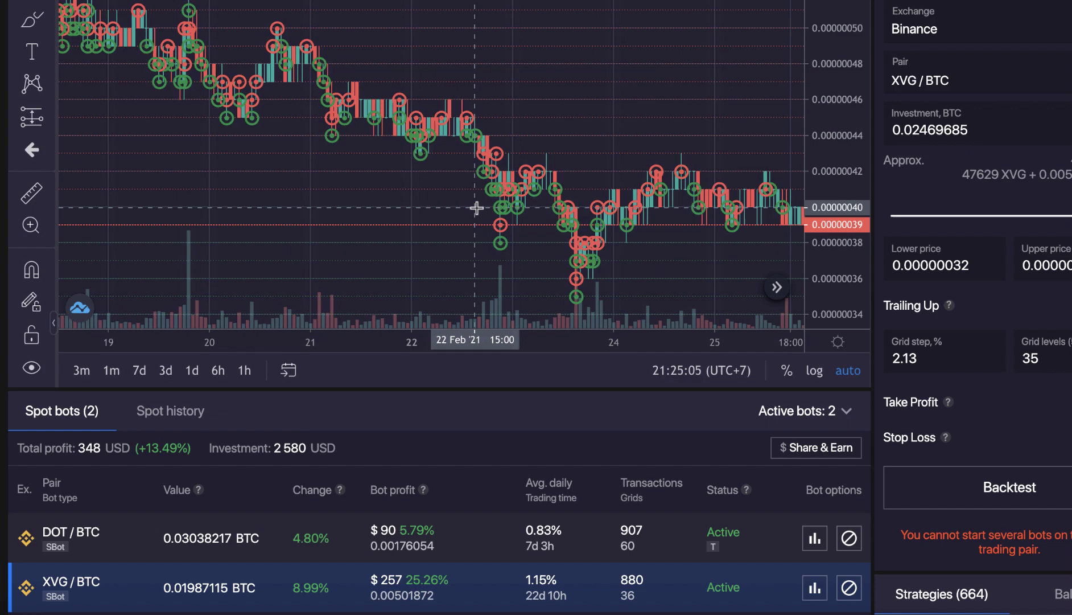
scroll(477, 208, down, 2)
scroll(476, 208, down, 2)
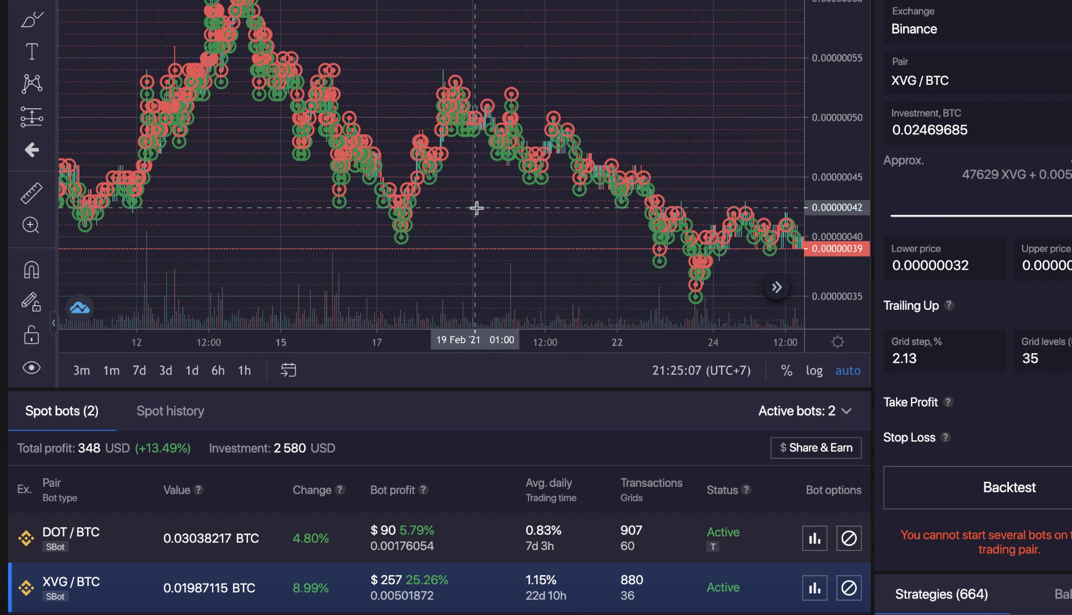
scroll(477, 209, down, 1)
scroll(476, 207, down, 1)
scroll(477, 207, down, 1)
scroll(477, 209, down, 1)
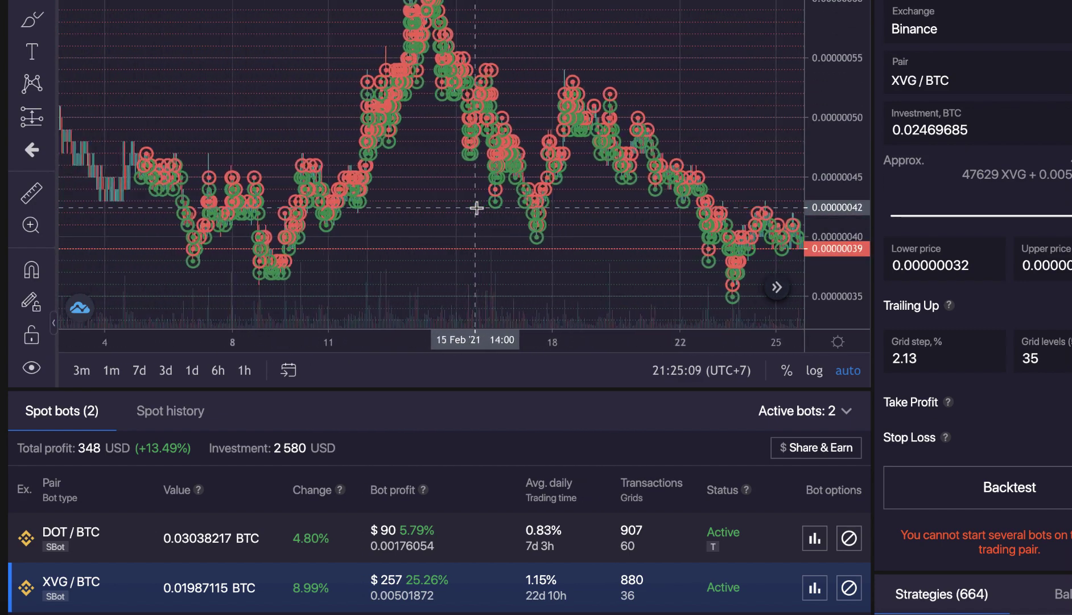
scroll(477, 208, down, 1)
scroll(477, 208, up, 1)
scroll(477, 208, up, 1)
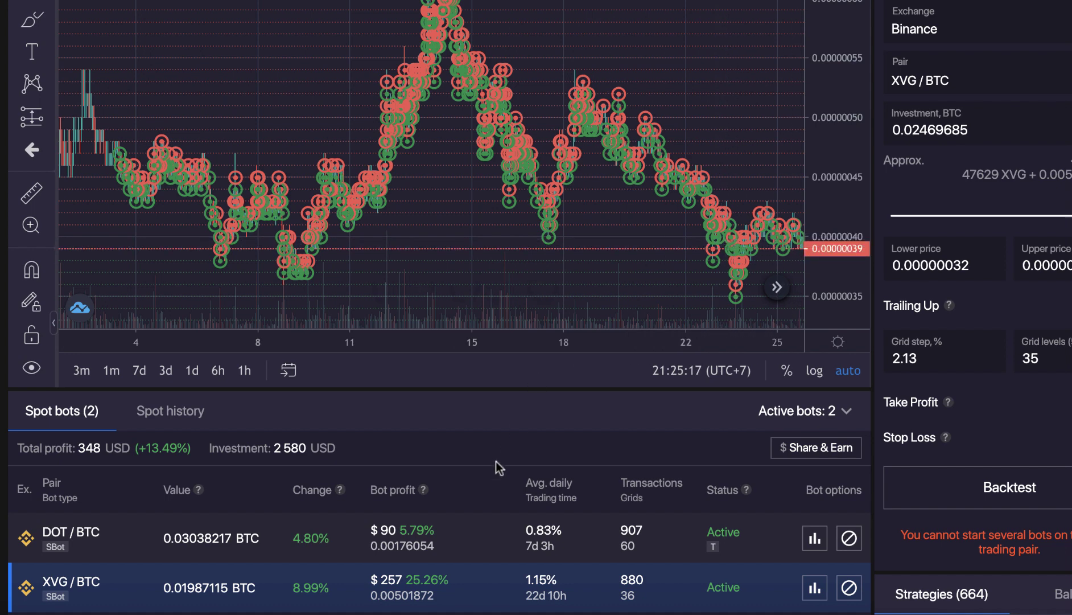
scroll(495, 467, down, 1)
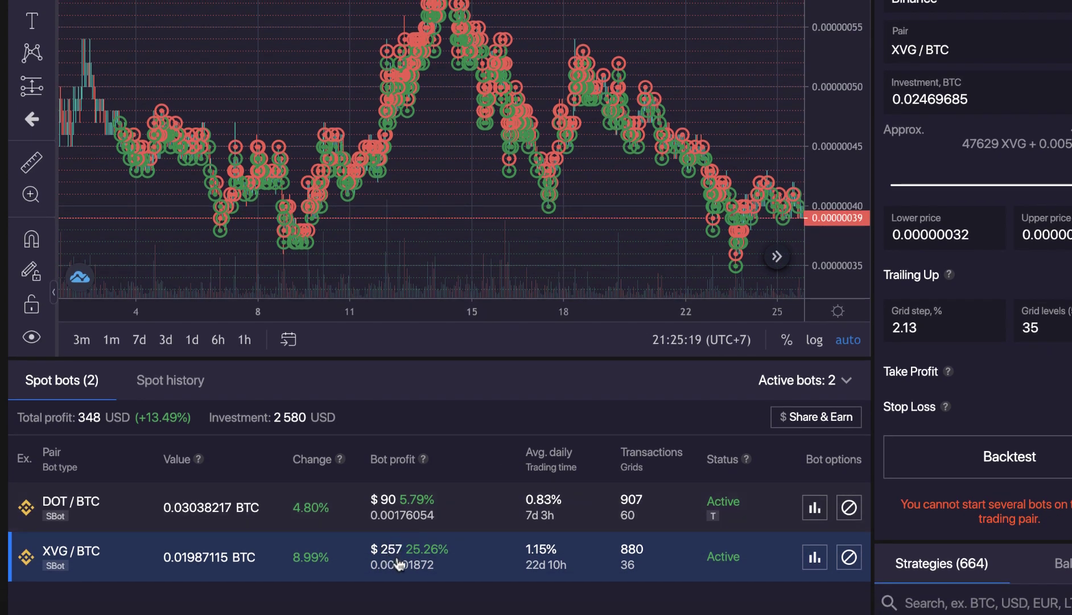